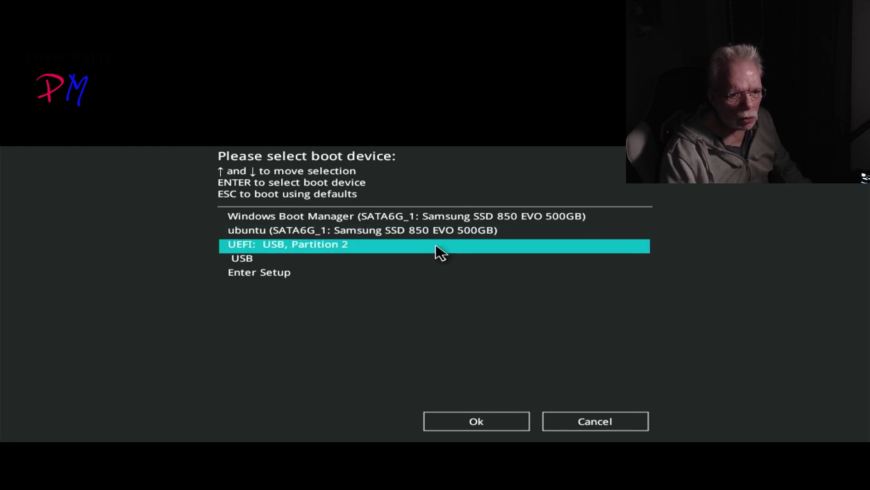
Boot clonezilla-live-3.0.2-21-amd64.iso from the USB drive's Ventoy menu in normal mode.
key("Return")
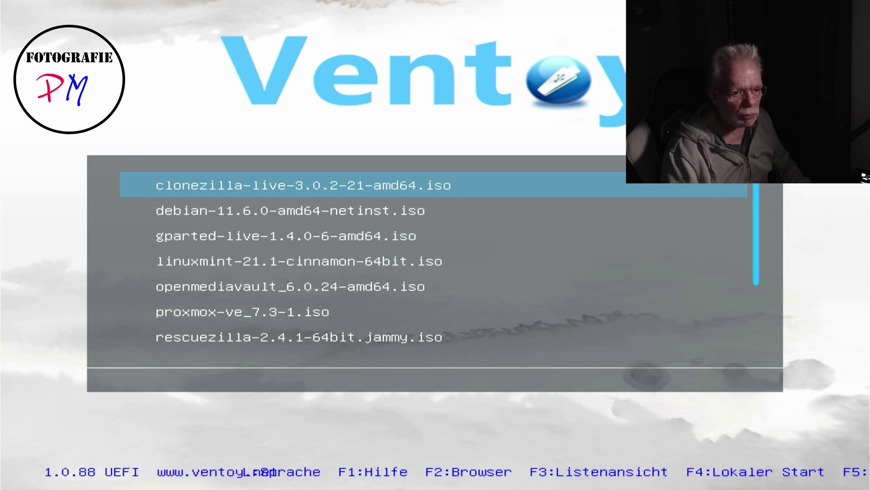
key("Return")
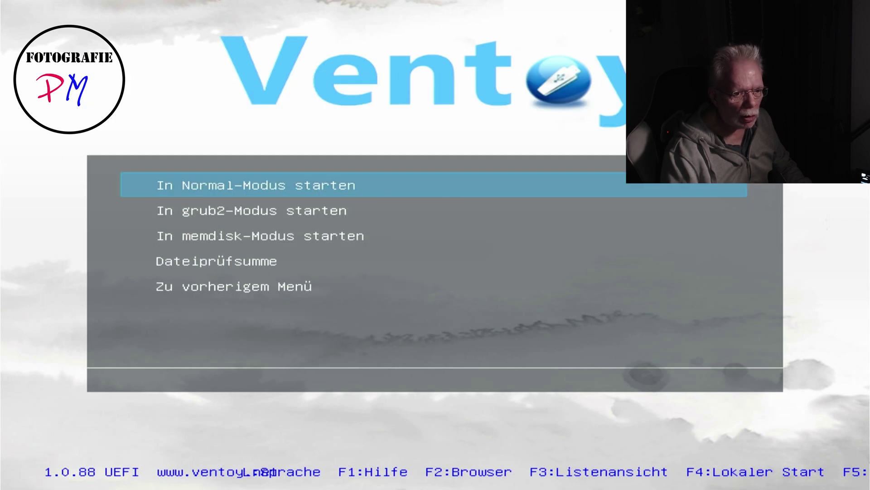
key("Return")
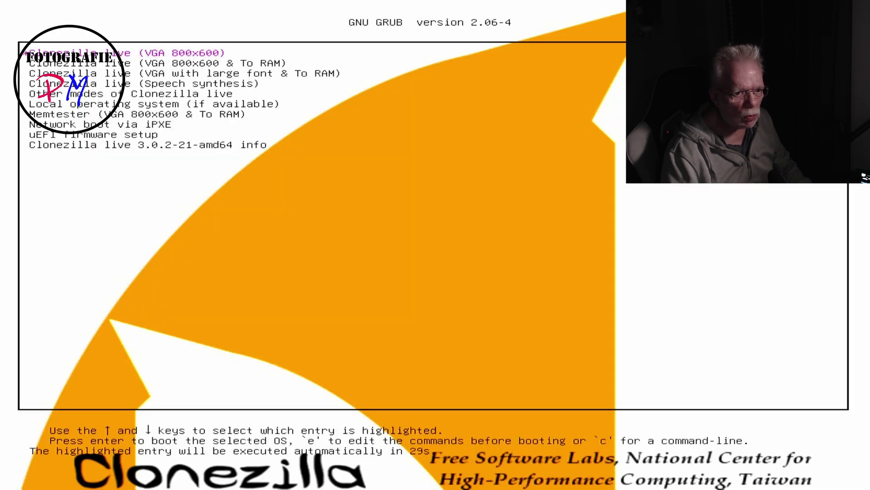
Boot the default Clonezilla Live GRUB entry and choose en_US English as the language.
key("Return")
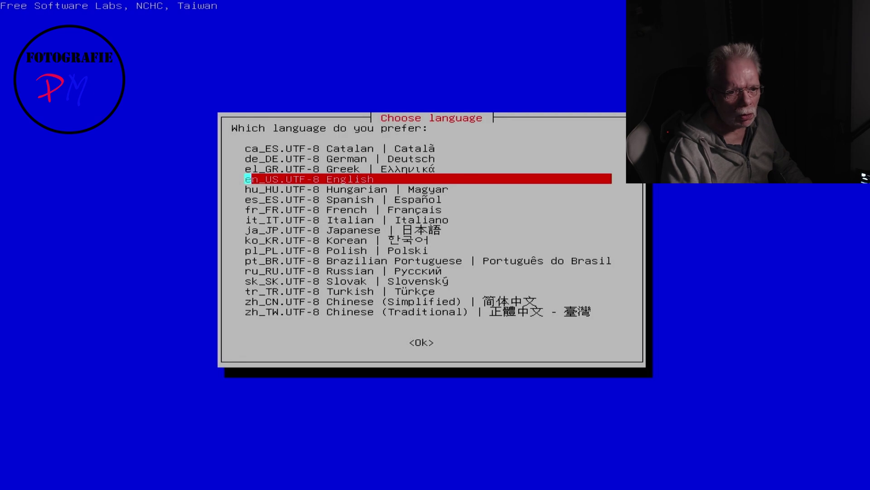
key("Tab")
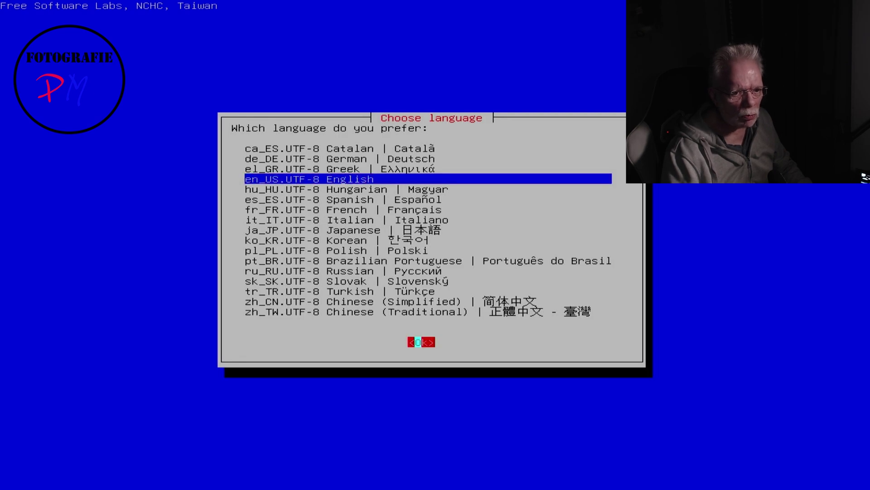
key("Return")
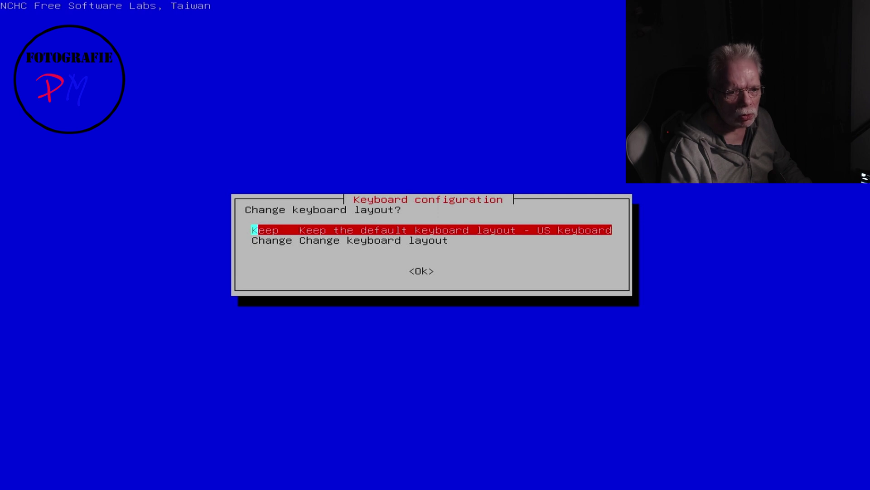
Keep the default US keyboard layout and start Clonezilla.
key("Tab")
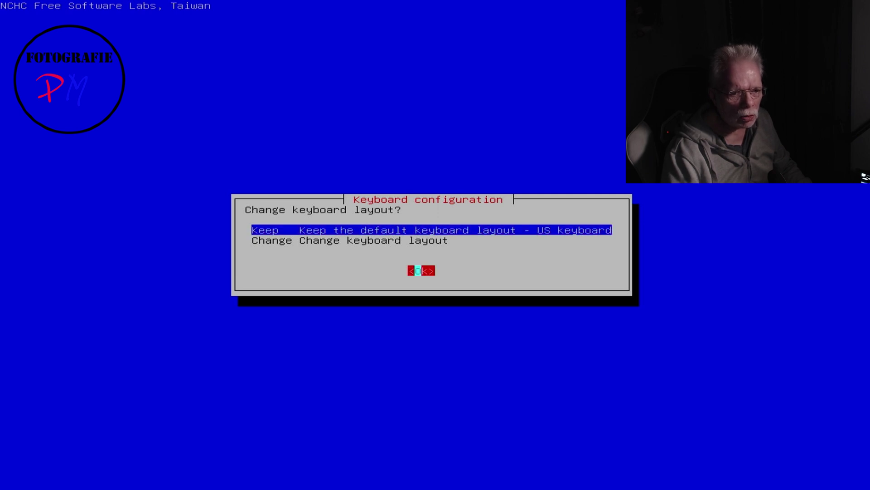
key("Return")
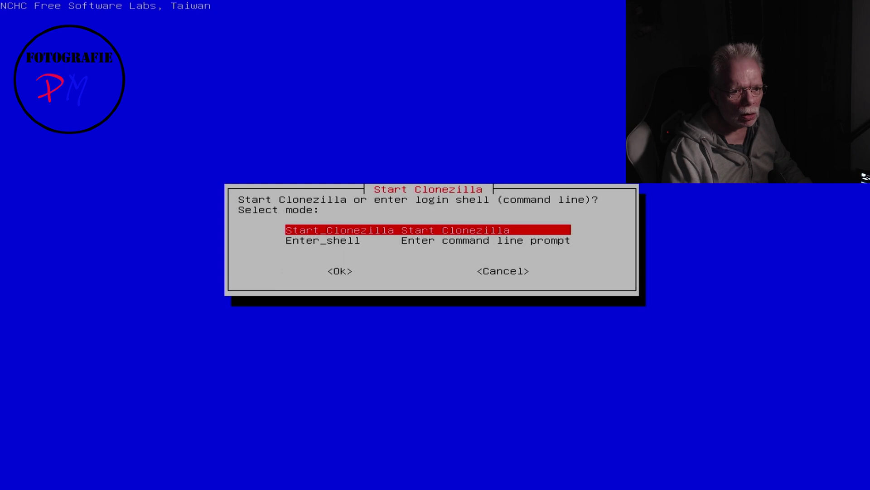
key("Tab")
key("Return")
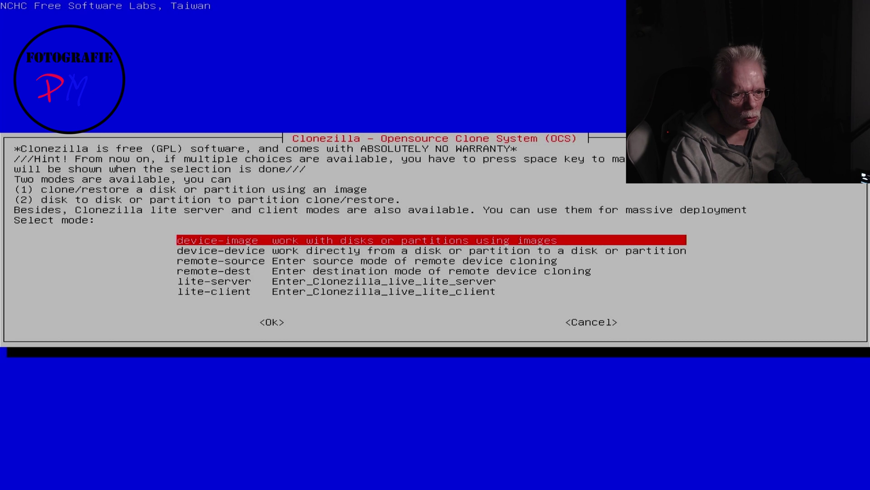
Choose device-image mode with nfs_server as the image location.
key("Tab")
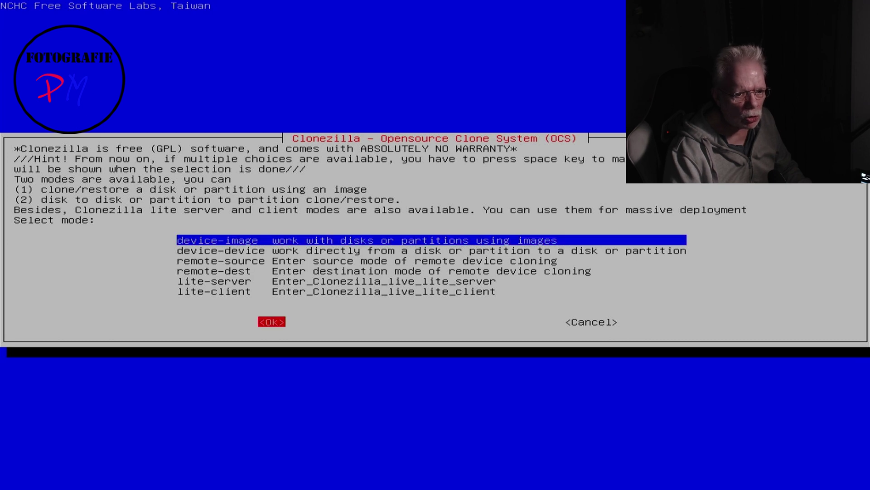
key("Return")
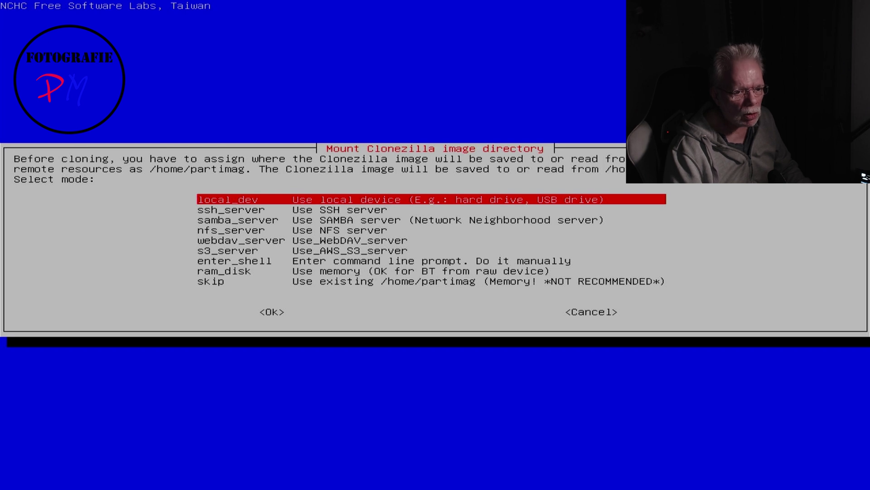
key("Down")
key("Down")
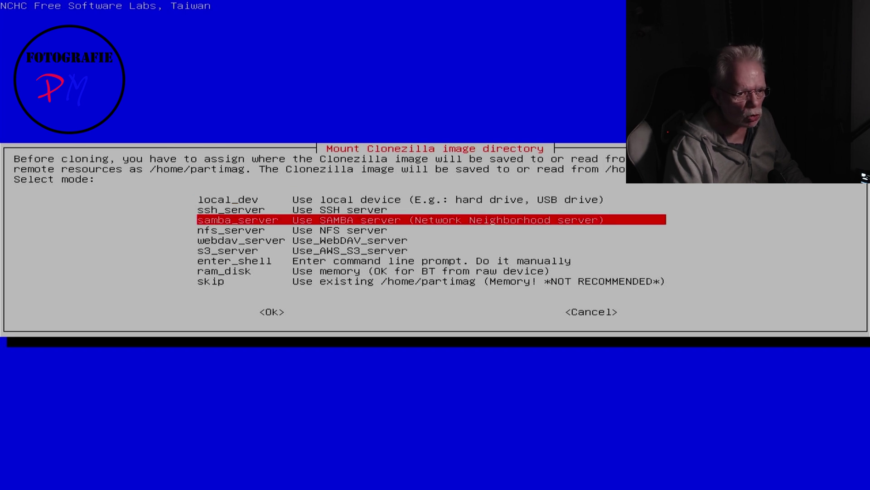
key("Down")
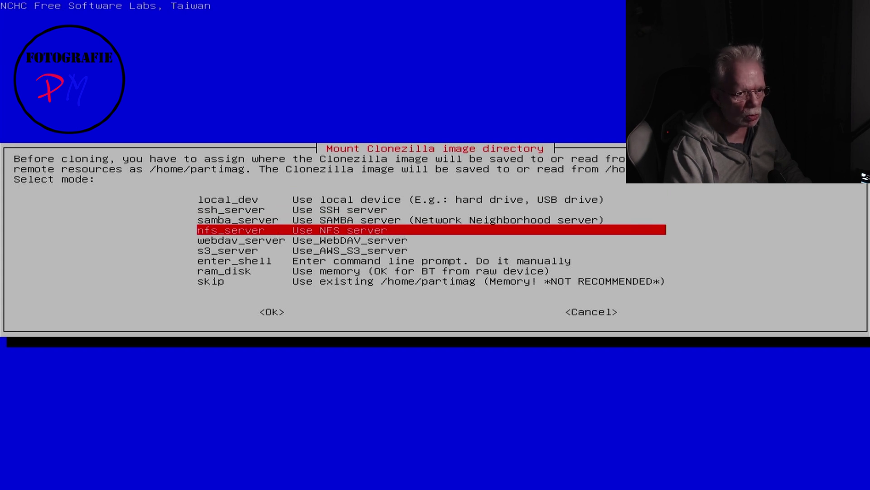
key("Return")
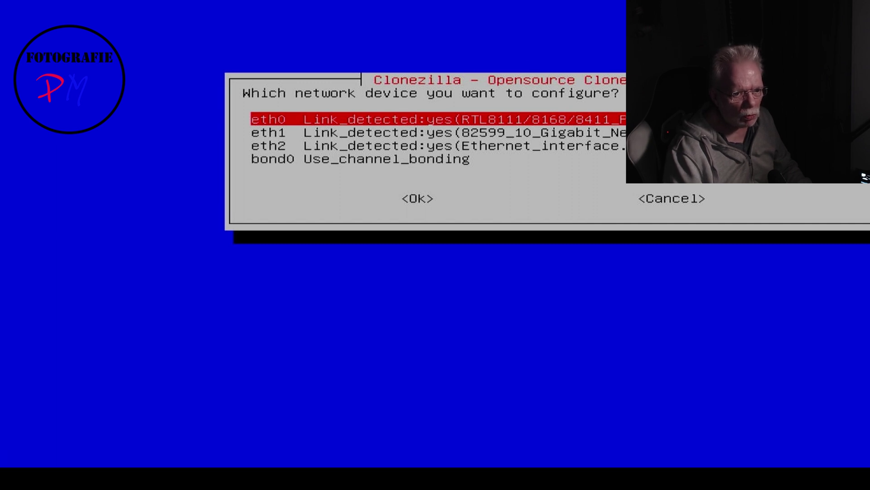
Configure network card eth0 via DHCP.
key("Tab")
key("Return")
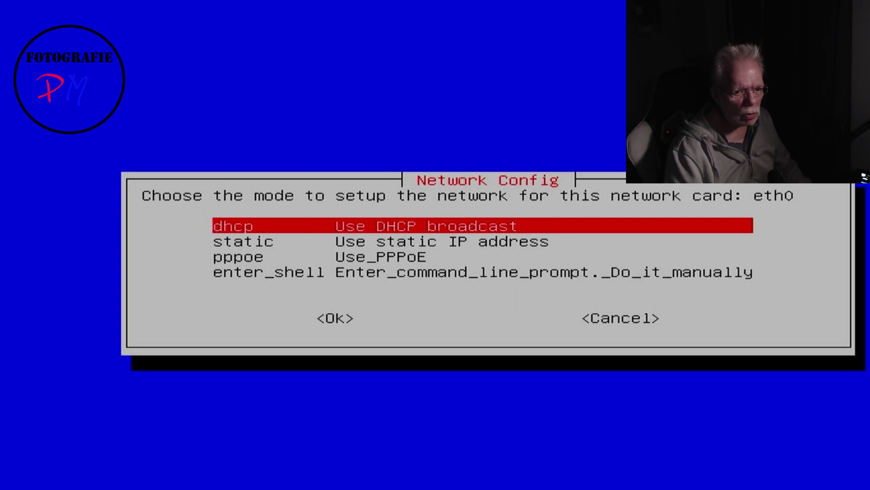
key("Tab")
key("Return")
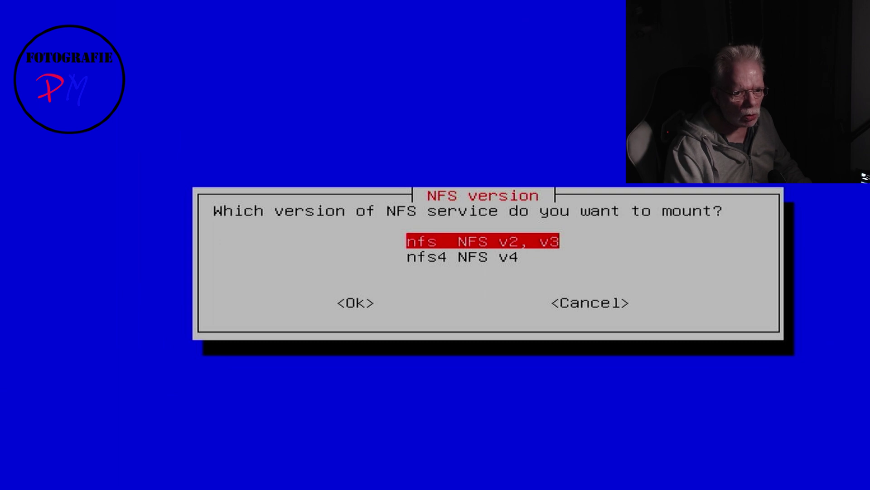
Mount via NFS v2/v3 with server address 192.168.178.2.
key("Tab")
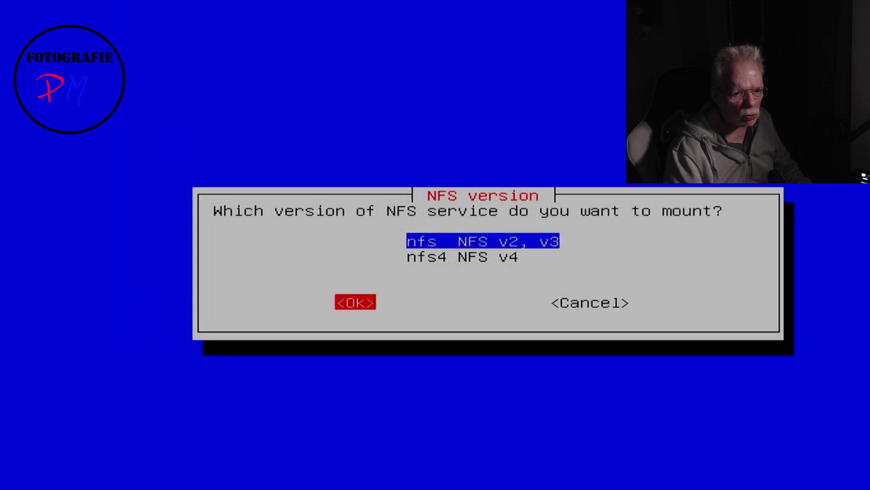
key("Return")
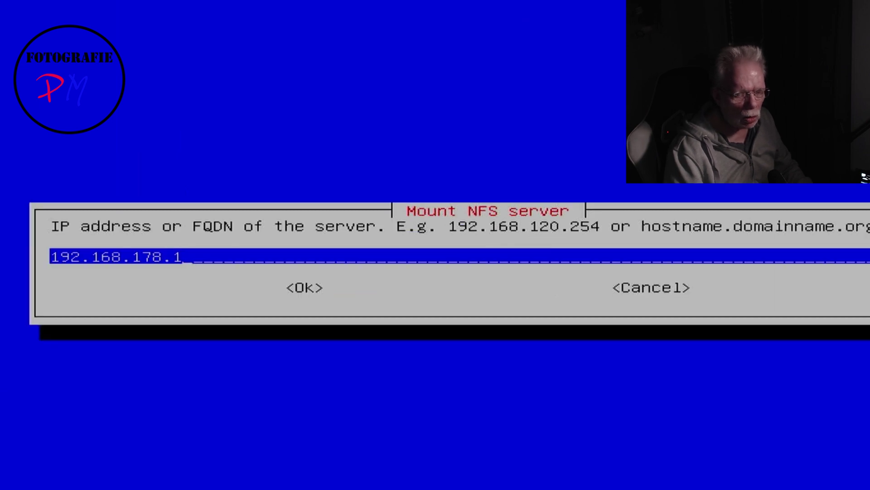
key("BackSpace")
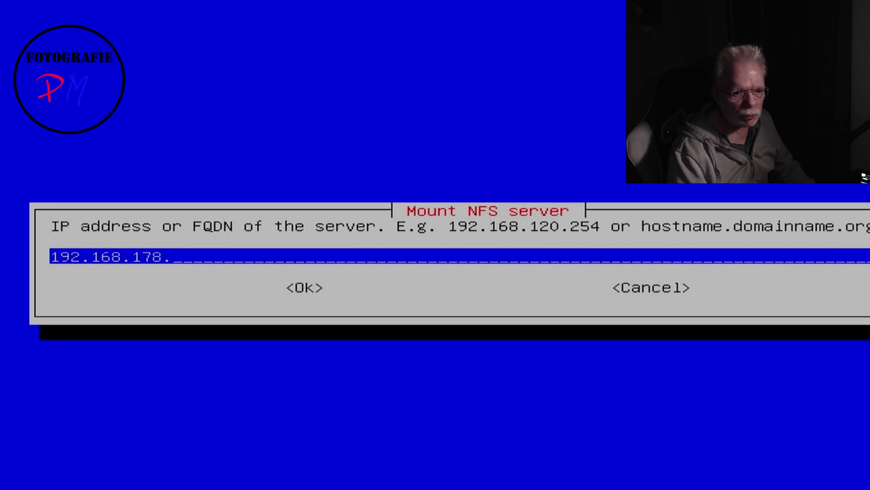
type("2")
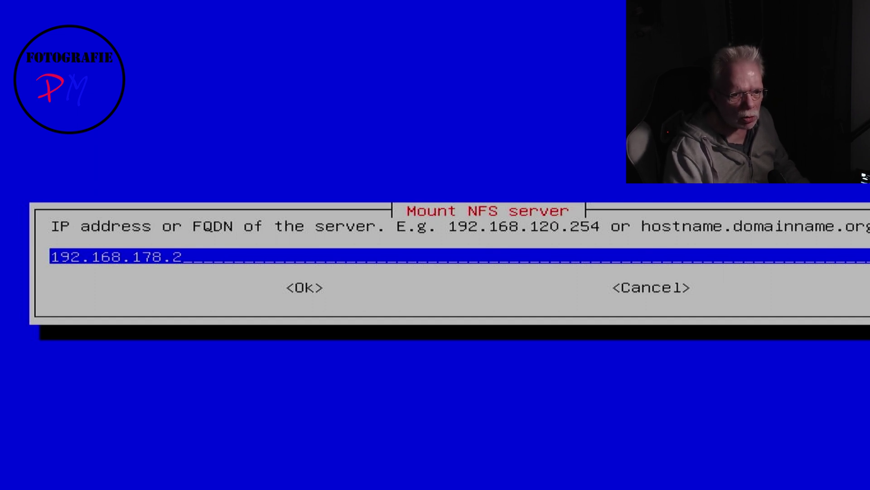
key("Tab")
key("Return")
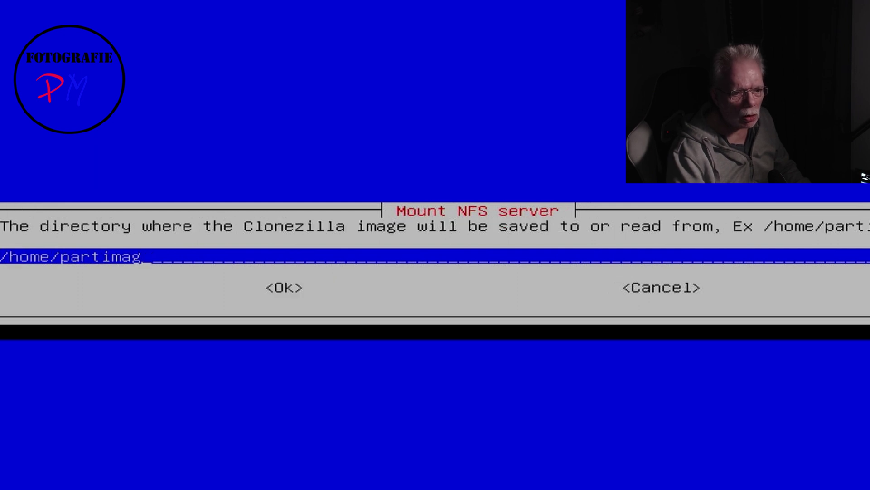
Set the NFS image directory to /export/clonezilla/ and mount it.
key("BackSpace")
key("BackSpace")
key("BackSpace")
key("BackSpace")
key("BackSpace")
key("BackSpace")
key("BackSpace")
key("BackSpace")
key("BackSpace")
key("BackSpace")
key("BackSpace")
key("BackSpace")
key("BackSpace")
key("BackSpace")
type("e")
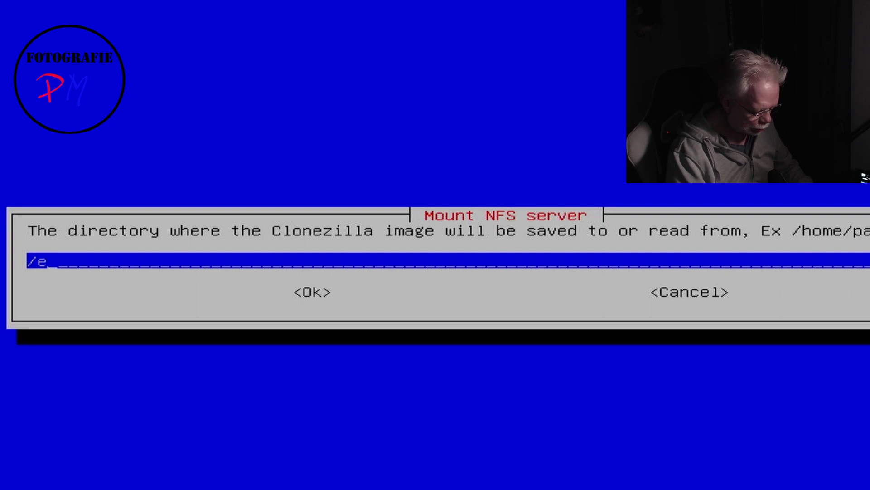
type("xport")
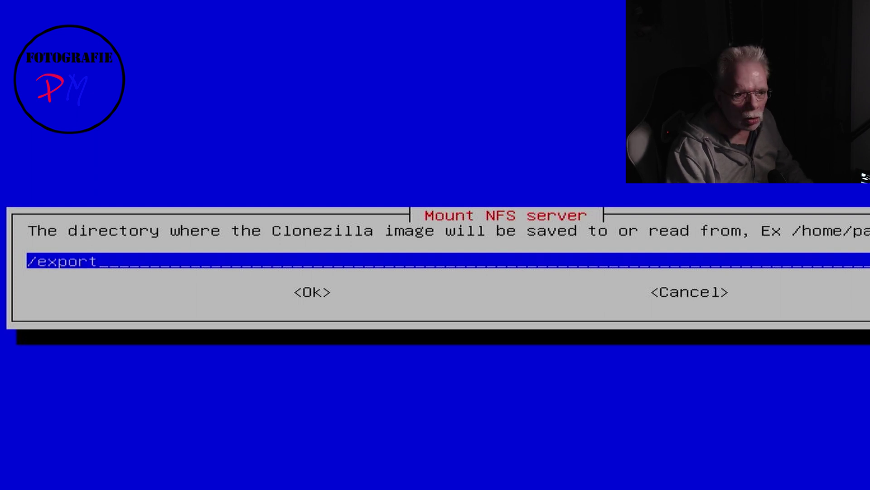
type("/")
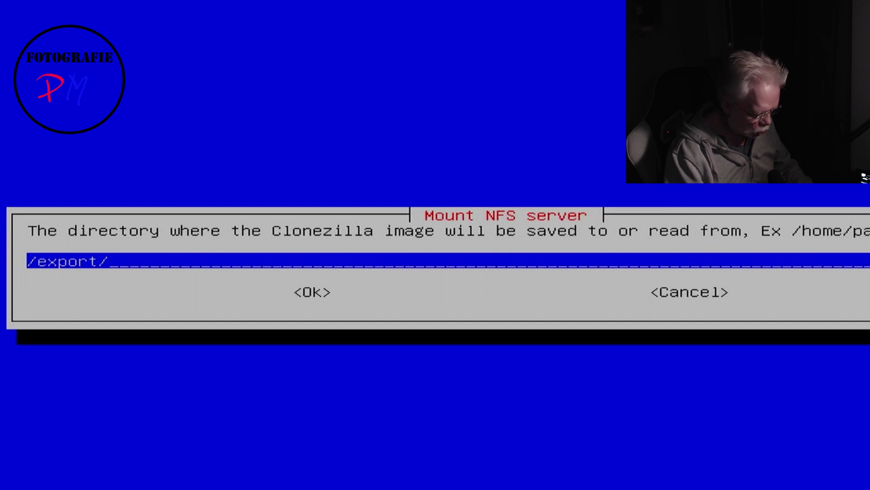
type("clonezilla/")
key("Return")
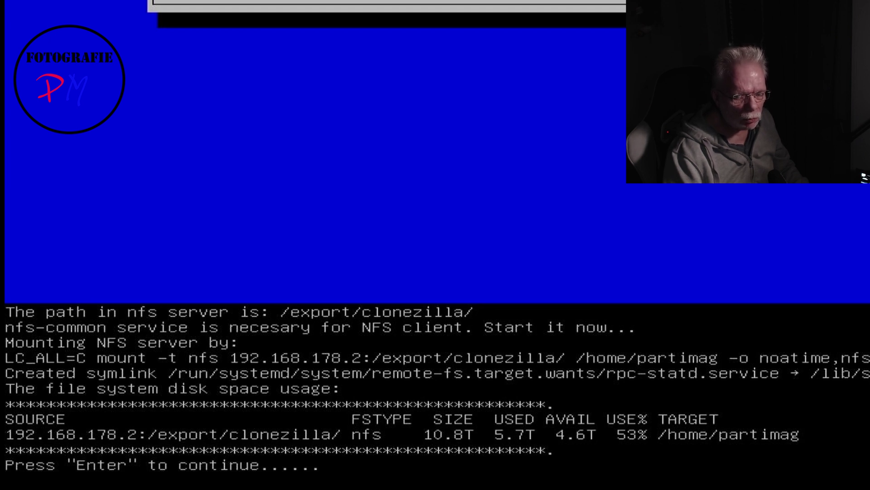
Continue past the mount summary, accept Beginner mode, and choose the saveparts task.
key("Return")
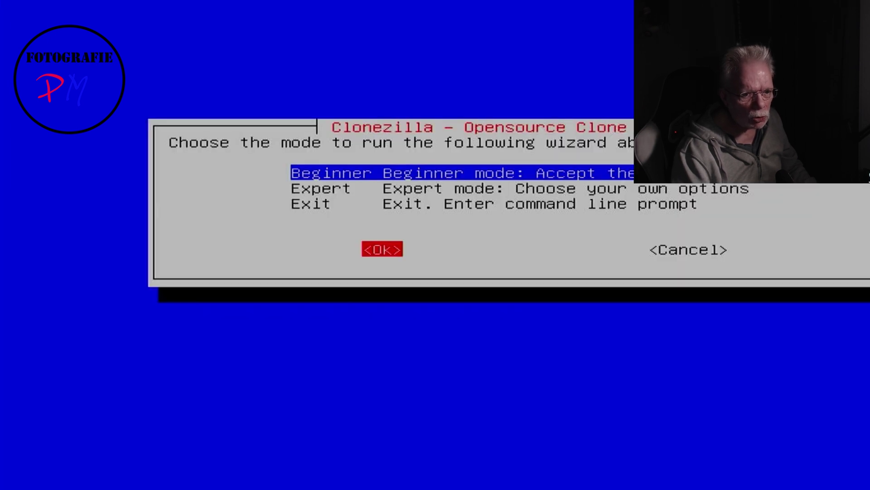
key("Return")
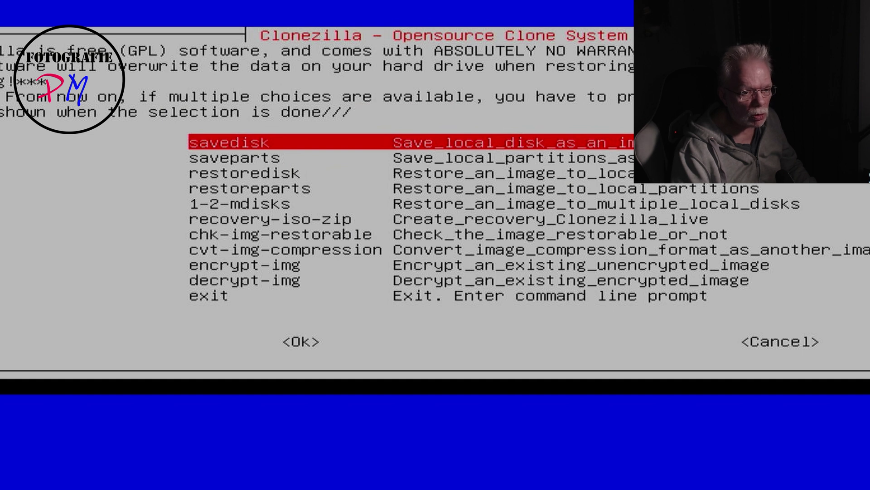
key("Down")
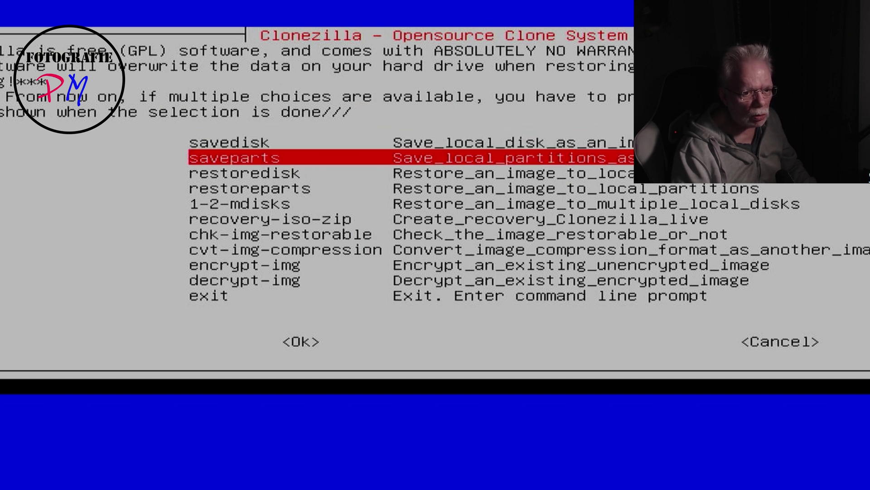
key("Tab")
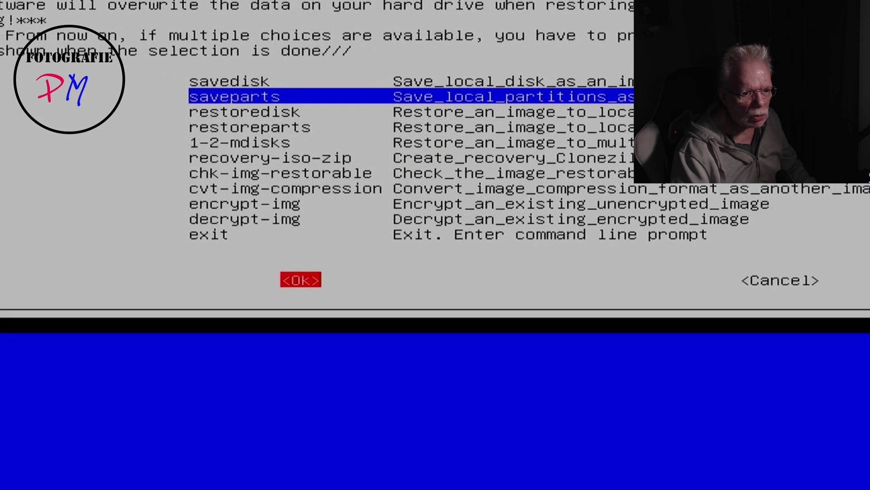
key("Return")
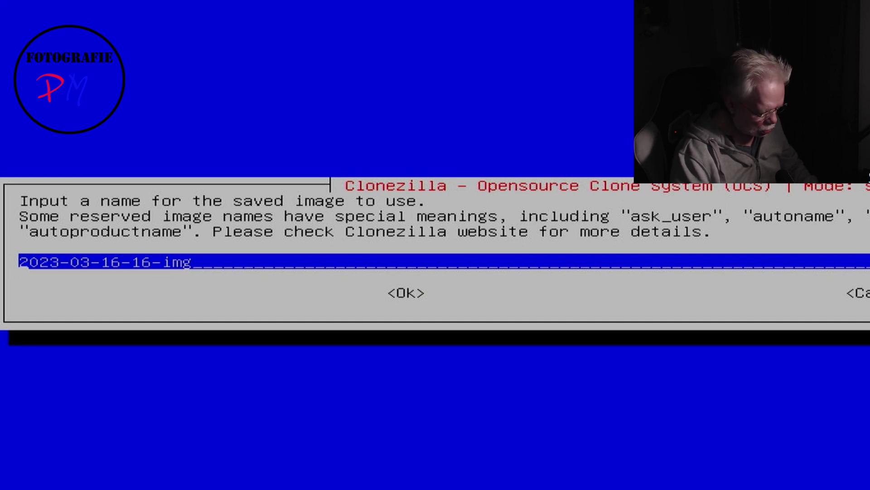
type("W10")
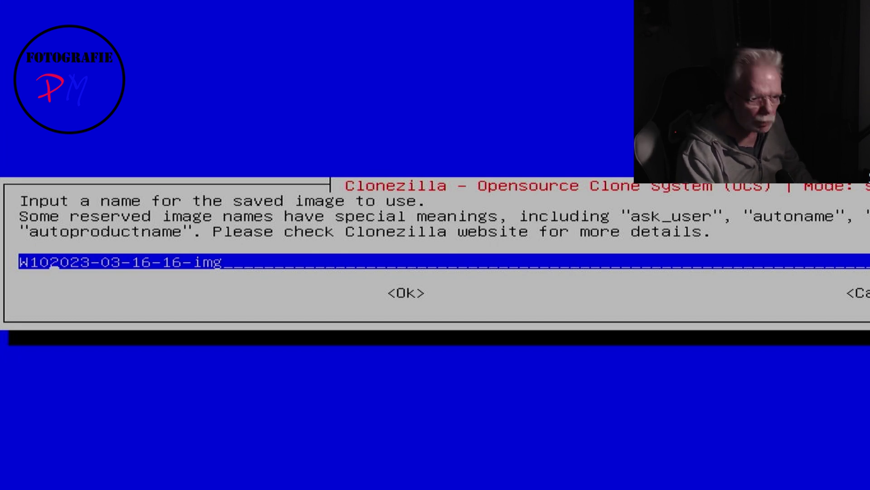
type("-")
key("Return")
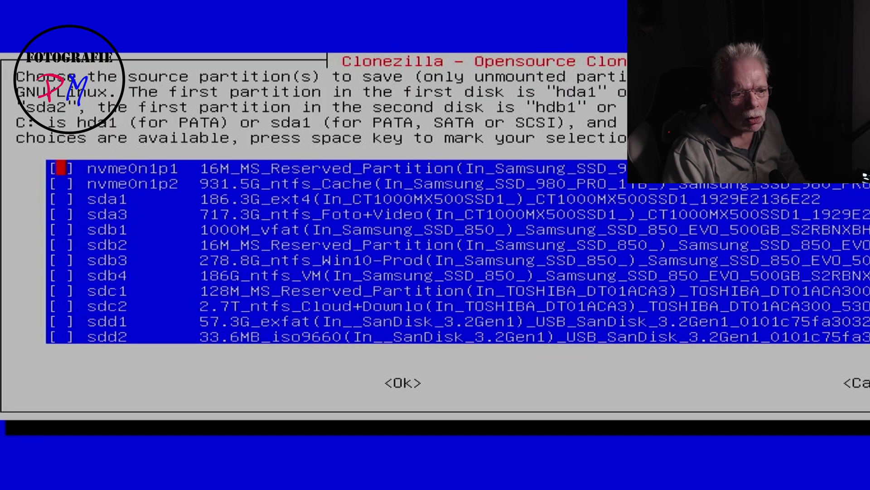
Mark partitions sda1, sdb1, sdb2 and sdb3 for saving and confirm the selection.
key("Down")
key("Down")
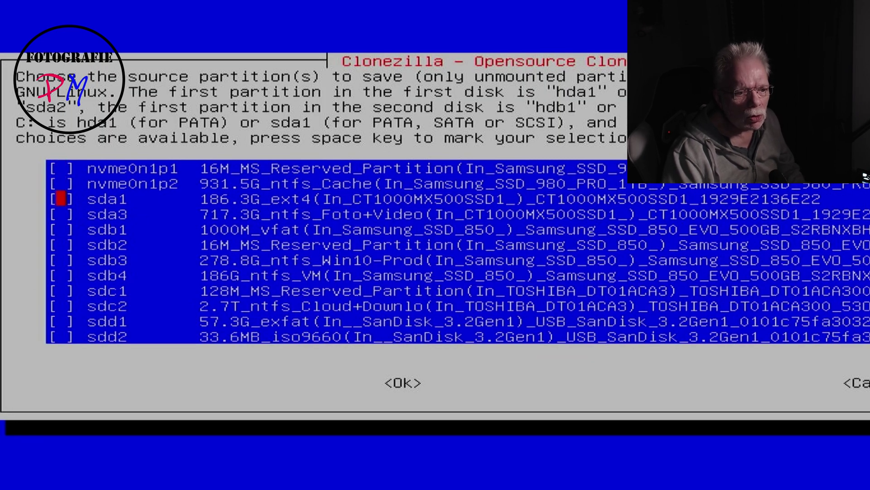
key("space")
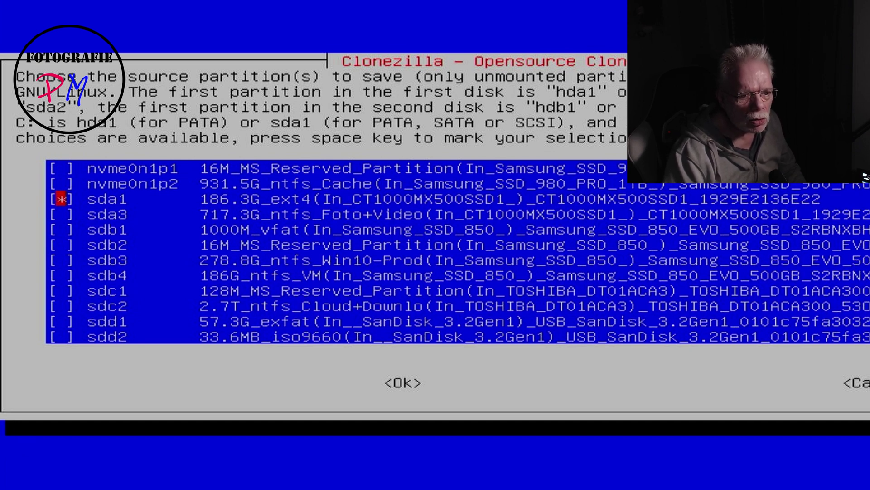
key("Down")
key("Down")
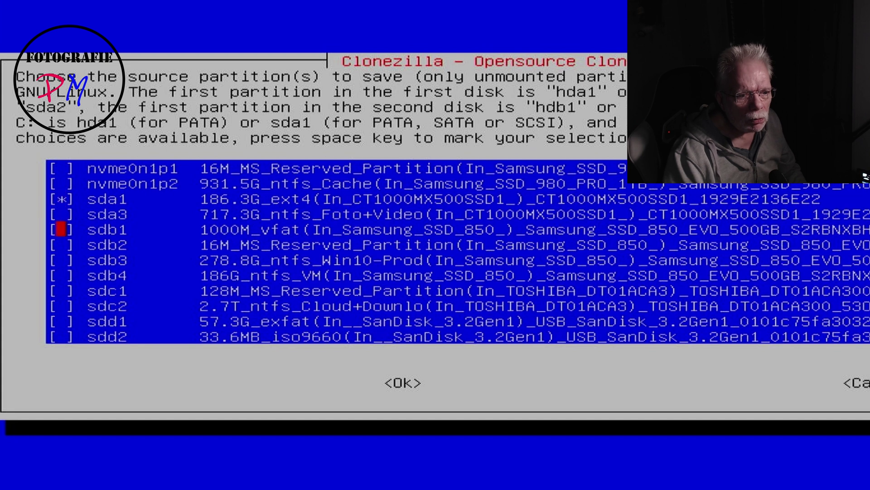
key("space")
key("Down")
key("space")
key("Down")
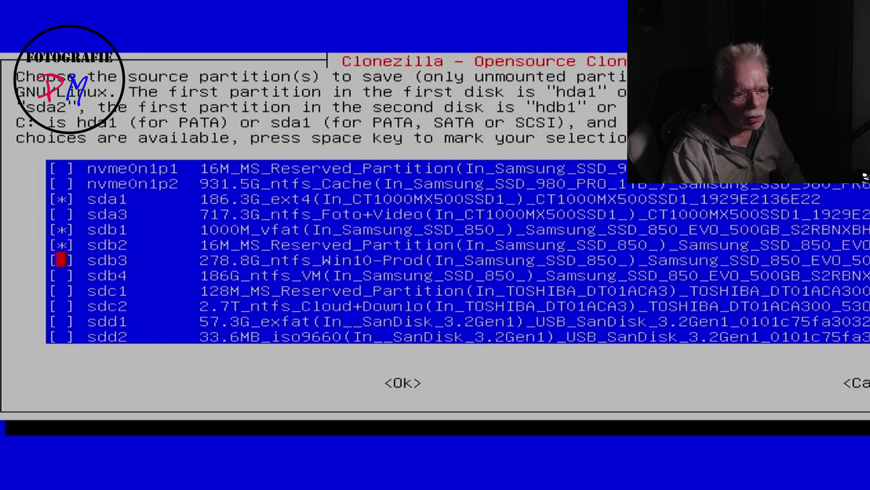
key("space")
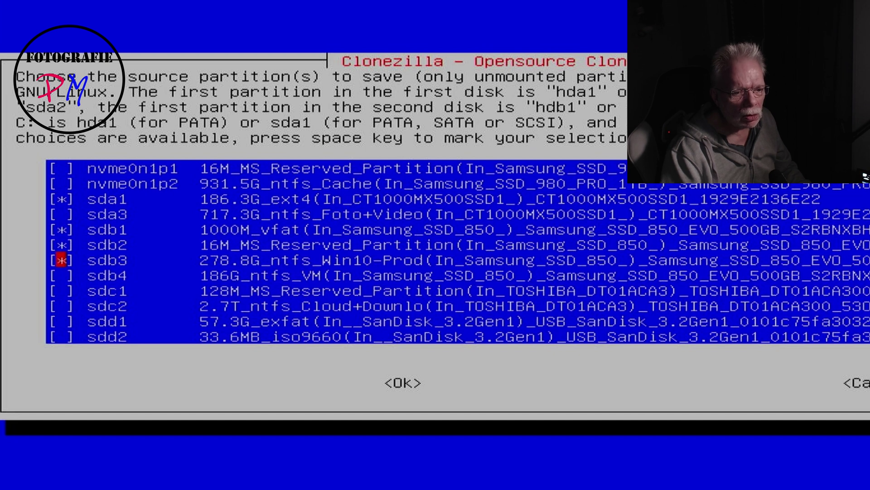
key("Tab")
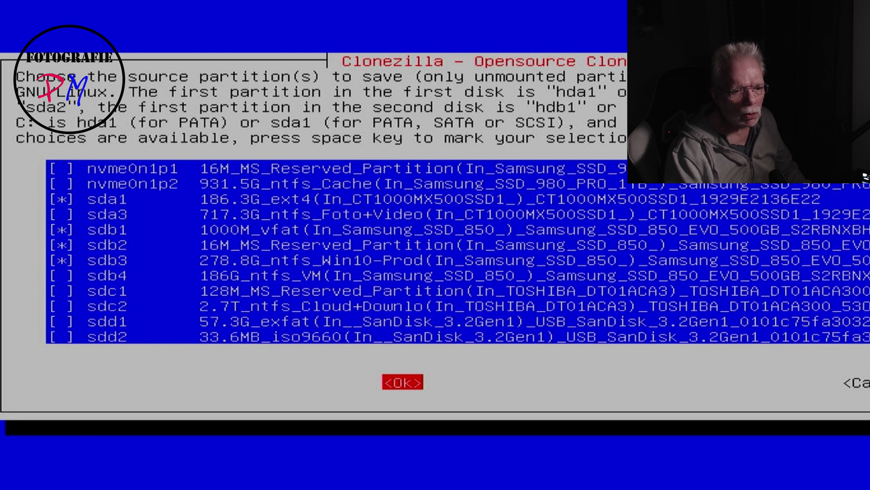
key("Return")
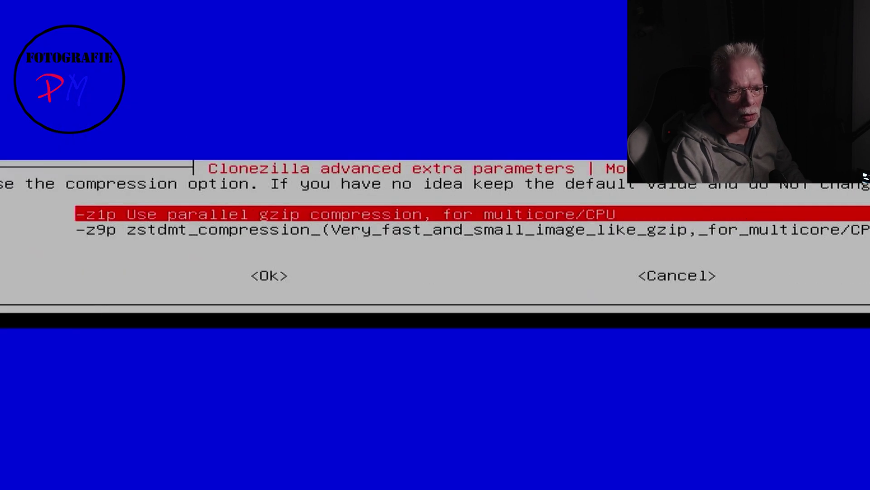
Keep -z1p parallel gzip compression and skip the source file system check (-sfsck).
key("Tab")
key("Return")
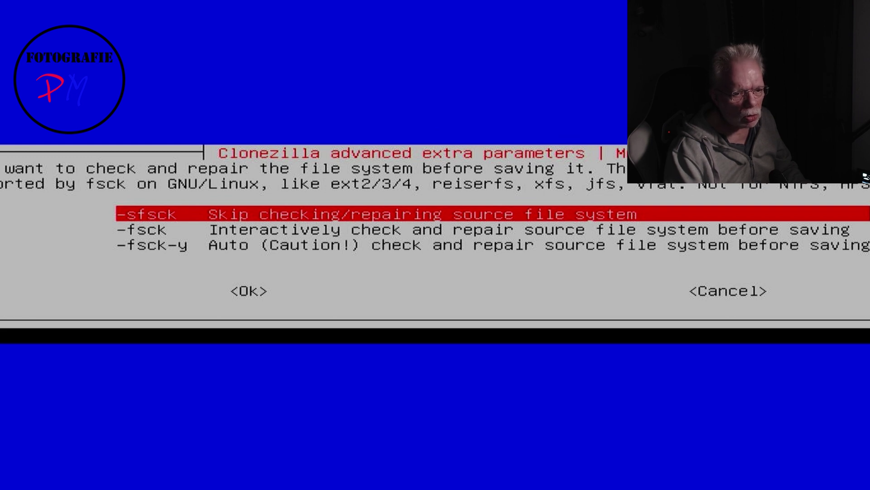
key("Tab")
key("Return")
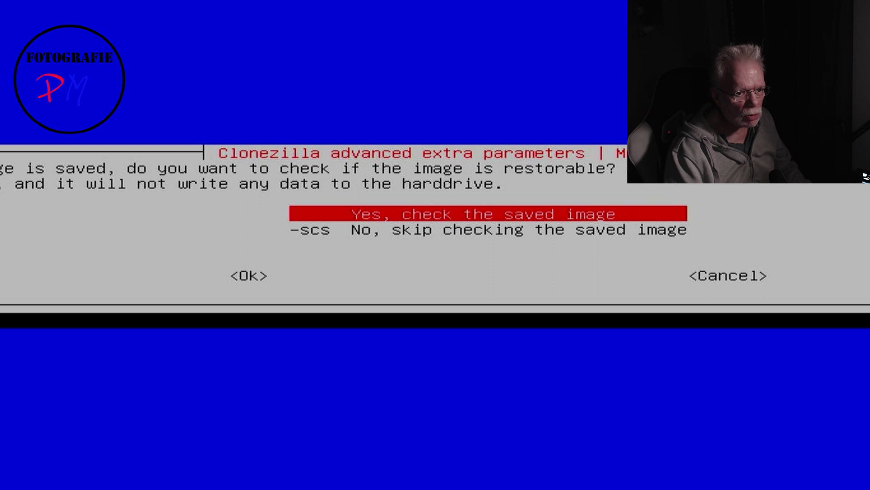
Choose to check the saved image afterwards and leave it unencrypted (-senc).
key("Tab")
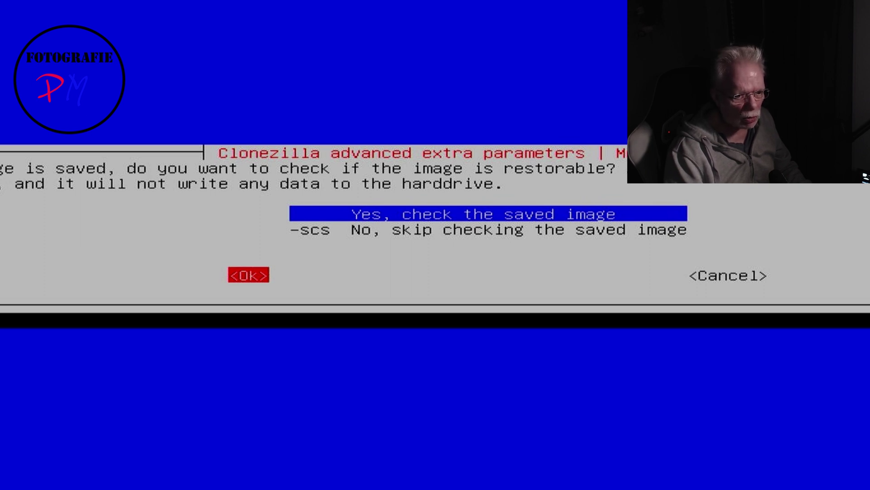
key("Return")
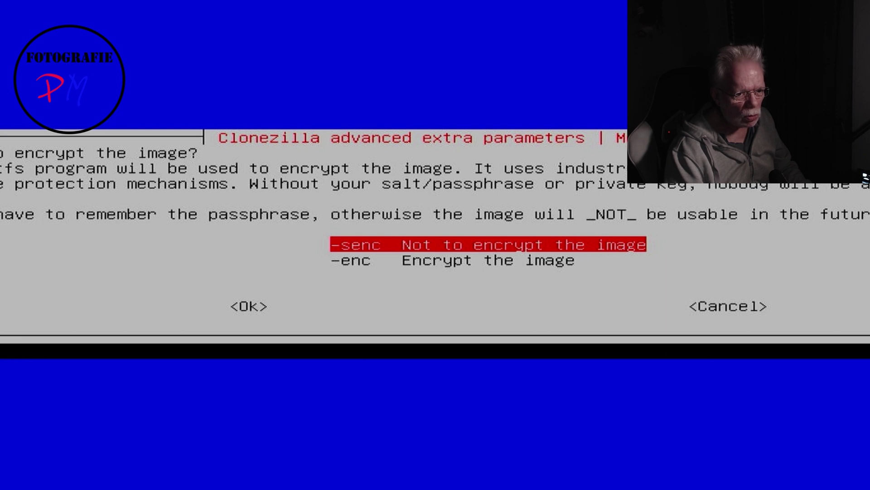
key("Tab")
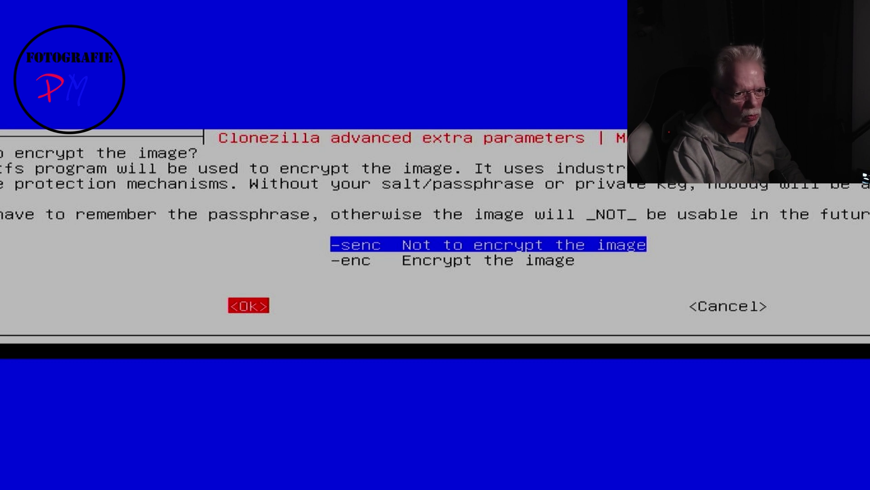
key("Return")
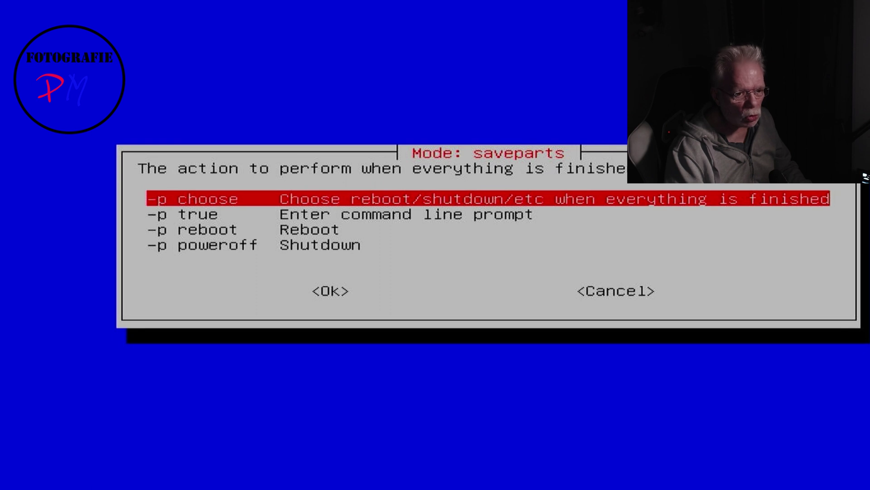
key("Down")
key("Down")
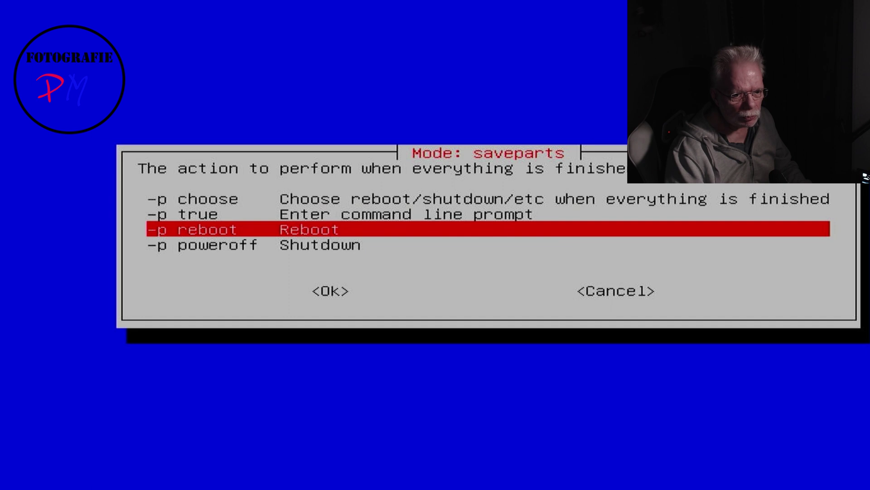
key("Return")
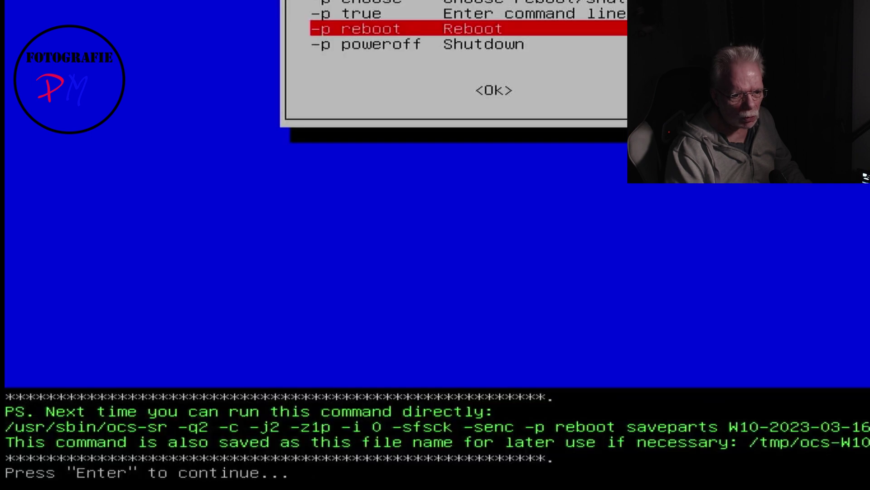
key("Return")
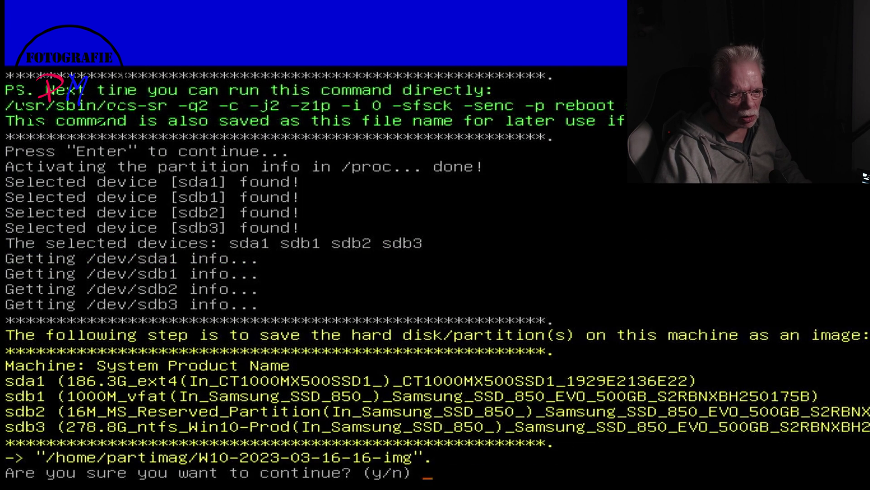
type("y")
key("Return")
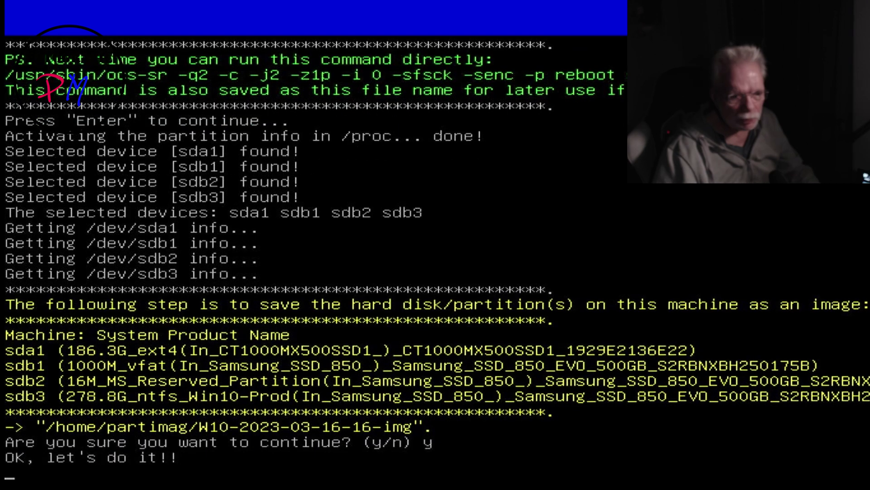